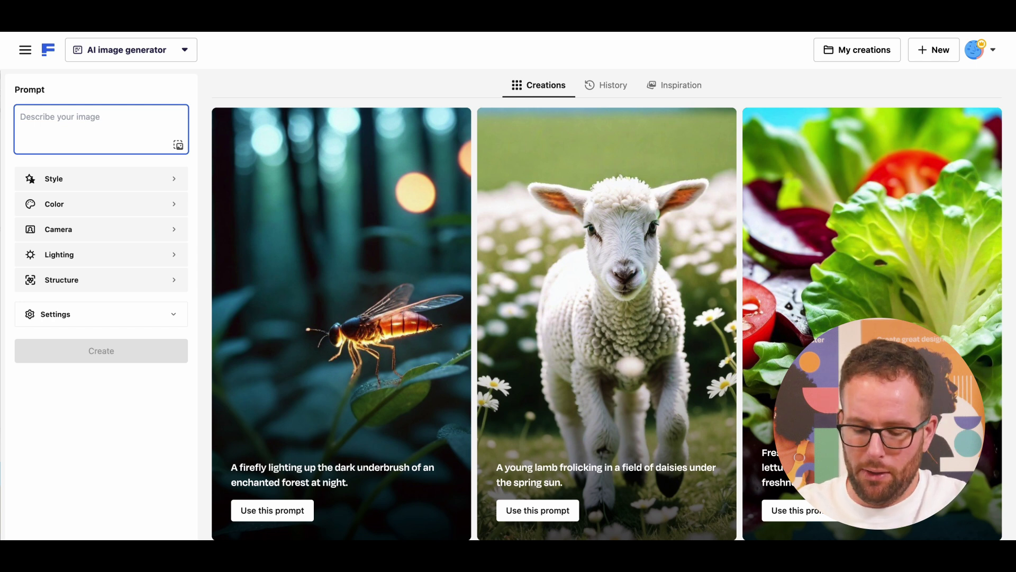
Enter the prompt for a vintage photograph of a clock tower wrapped in luminous ivy at twilight.
type("Vintage photograp")
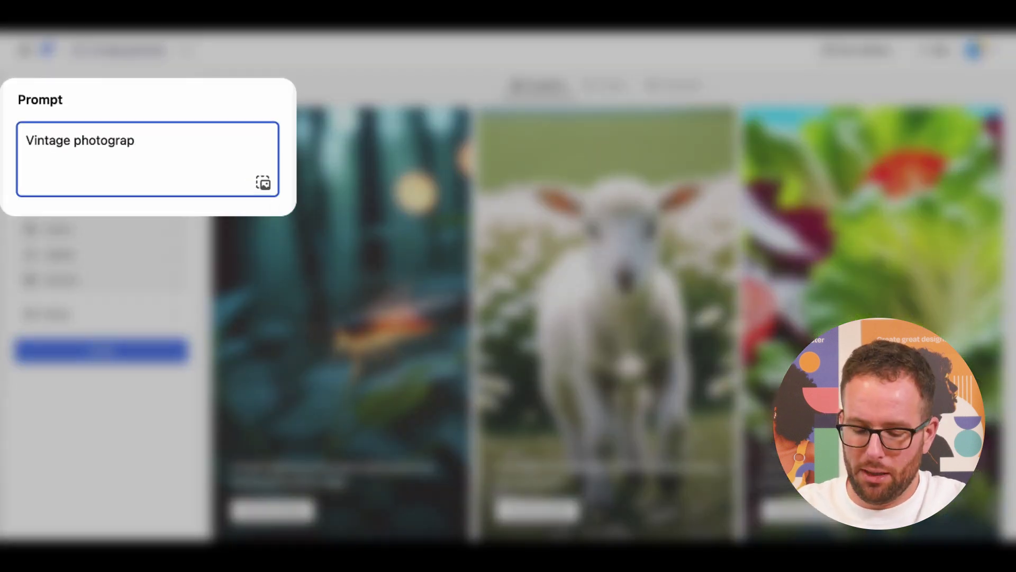
type("h, majestic silhou")
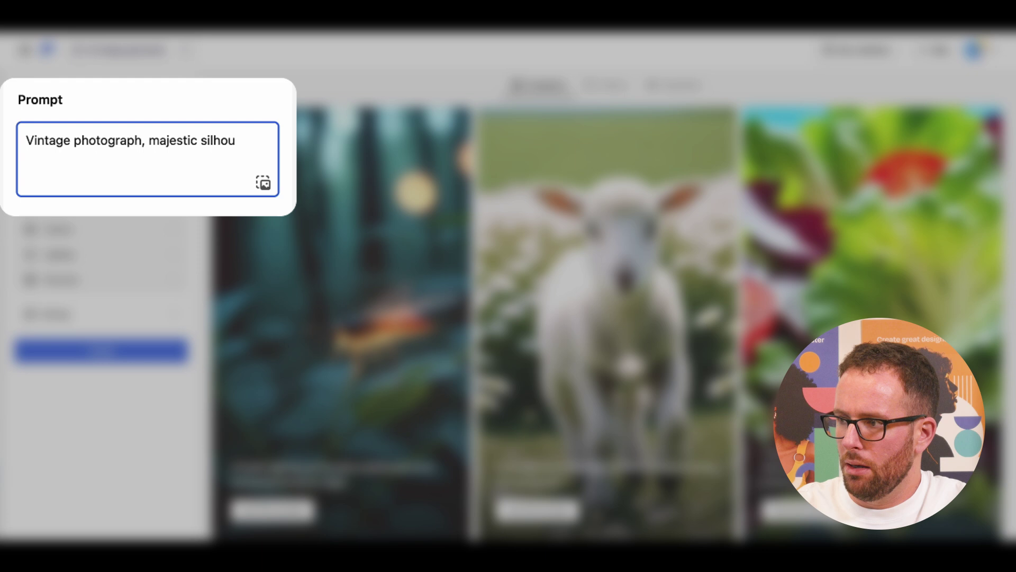
type("ette of a clock to")
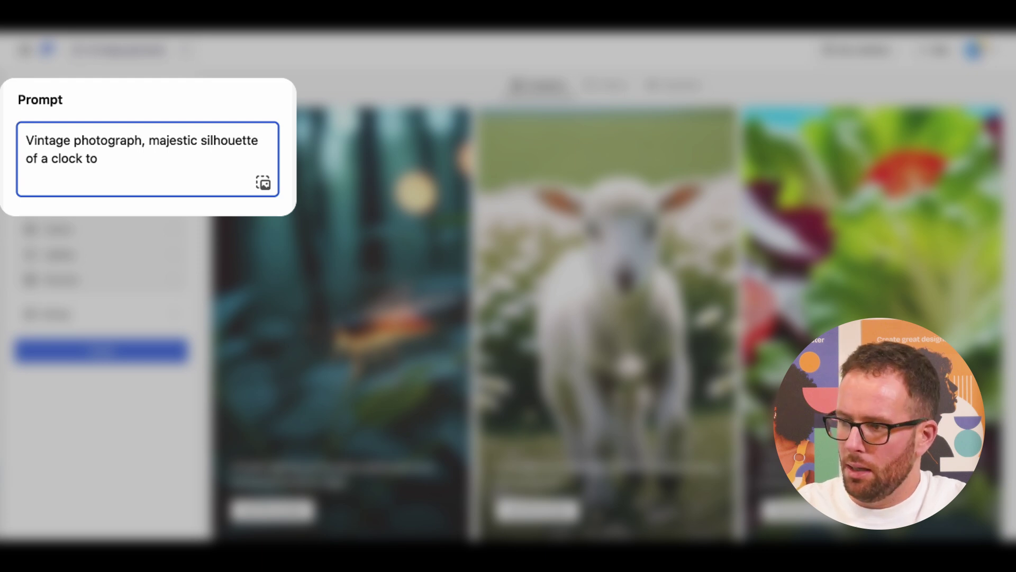
type("wer enveloped in")
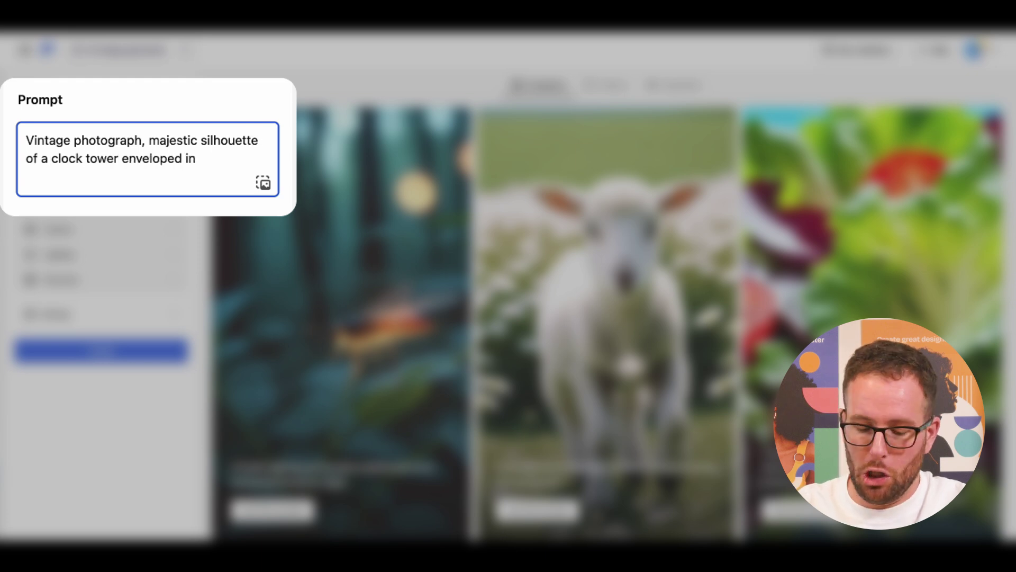
type(" a lush, luminous i")
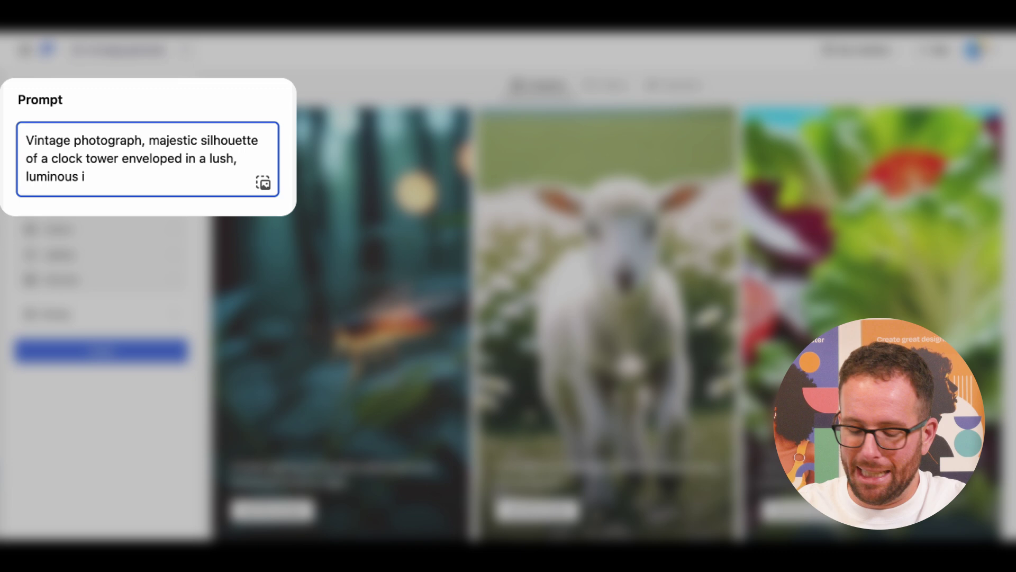
type("vy with leaves that")
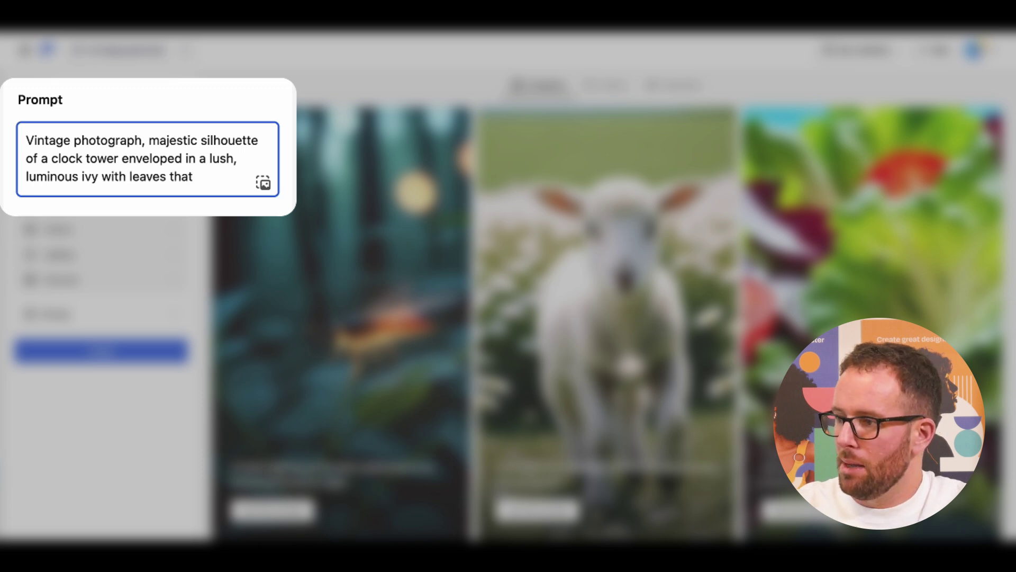
type(" emit a soft, biol")
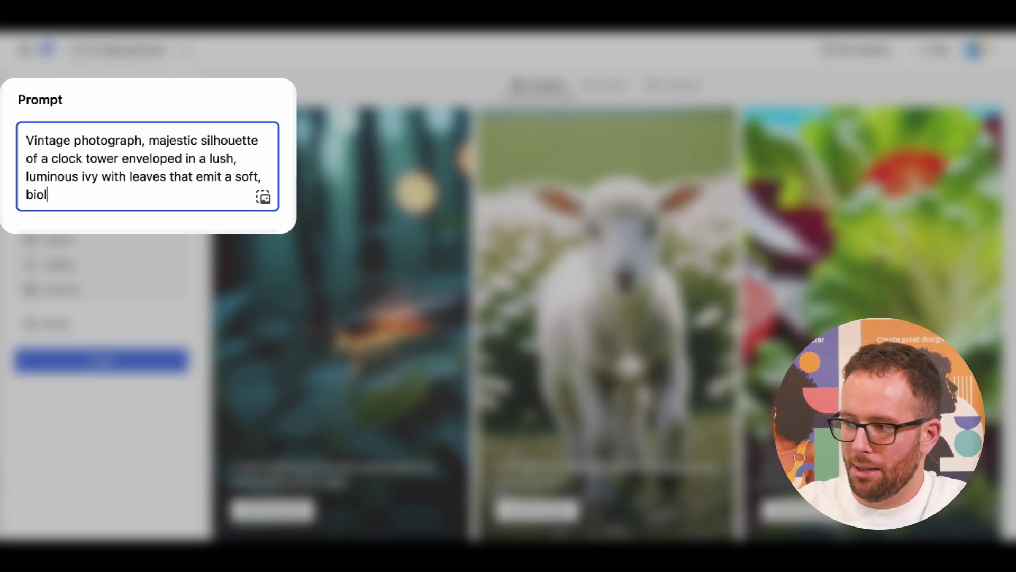
type("uminescent glow at t")
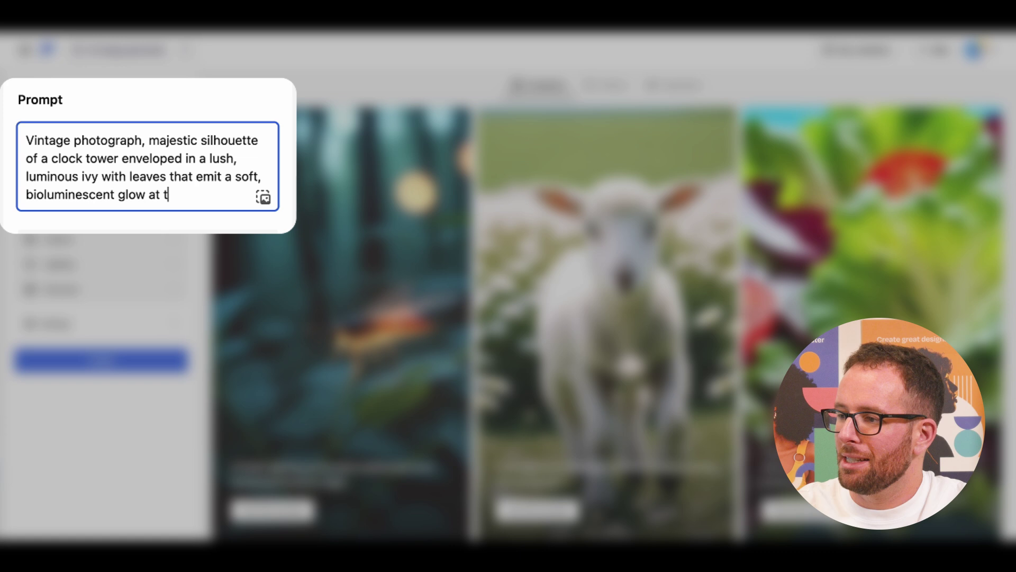
type("wilight")
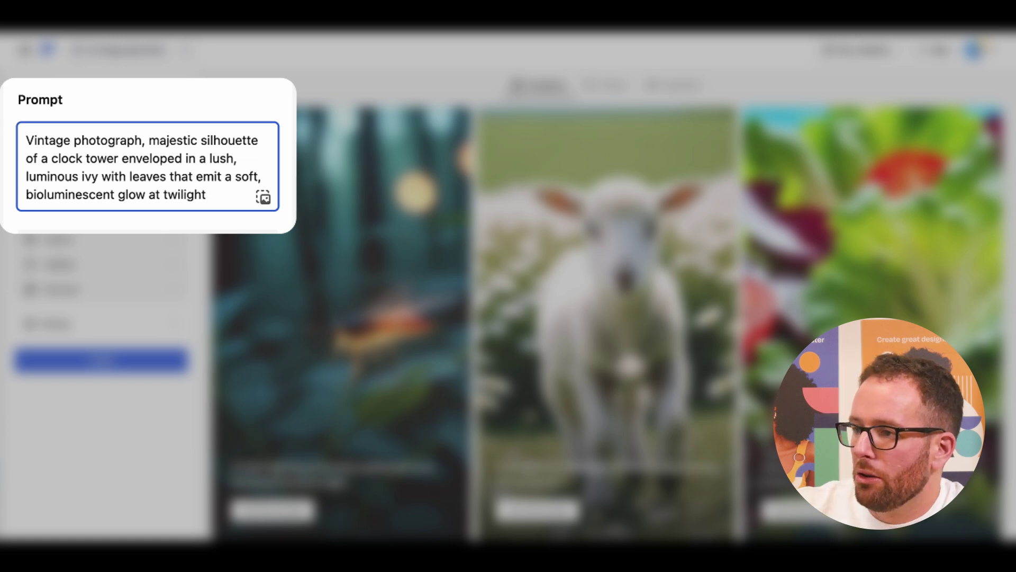
Generate the ivy clock tower images and download the green night-time one in HD.
key("Return")
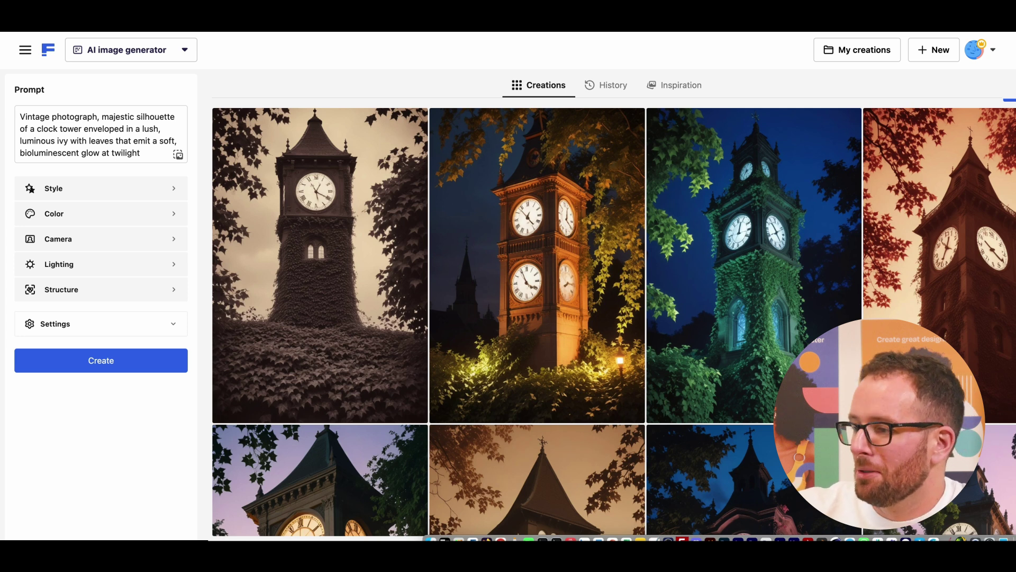
left_click(764, 245)
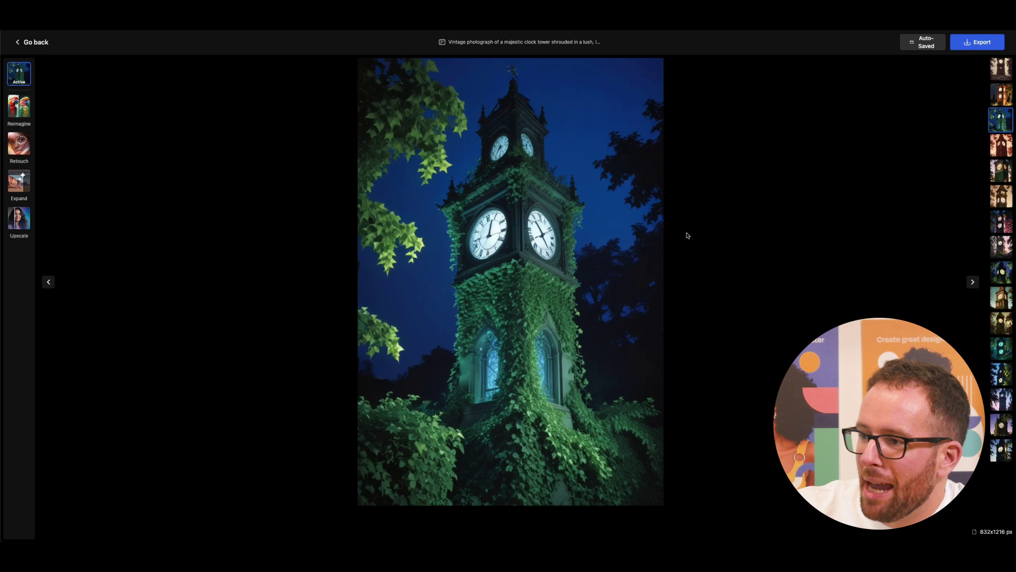
left_click(966, 49)
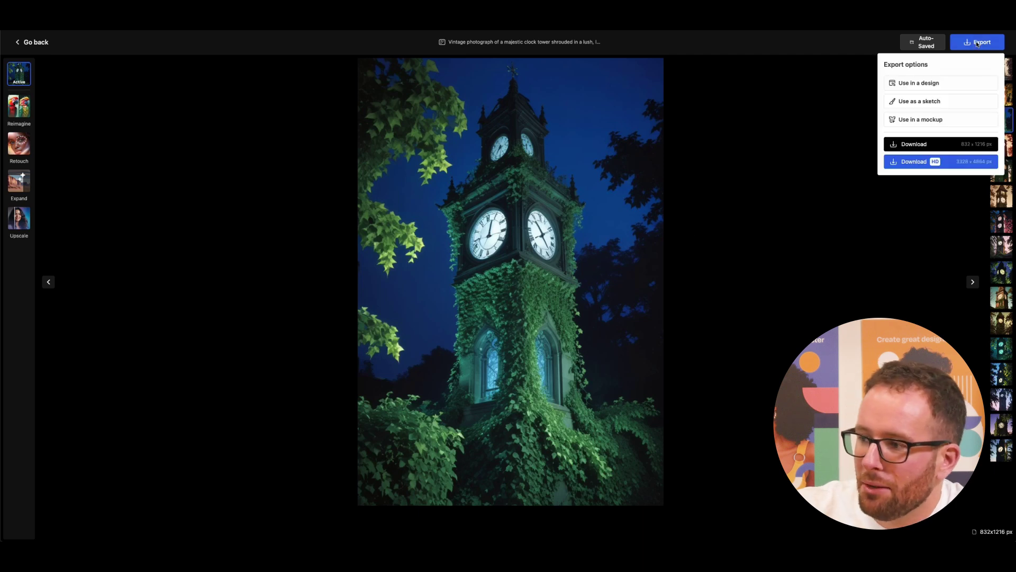
left_click(951, 165)
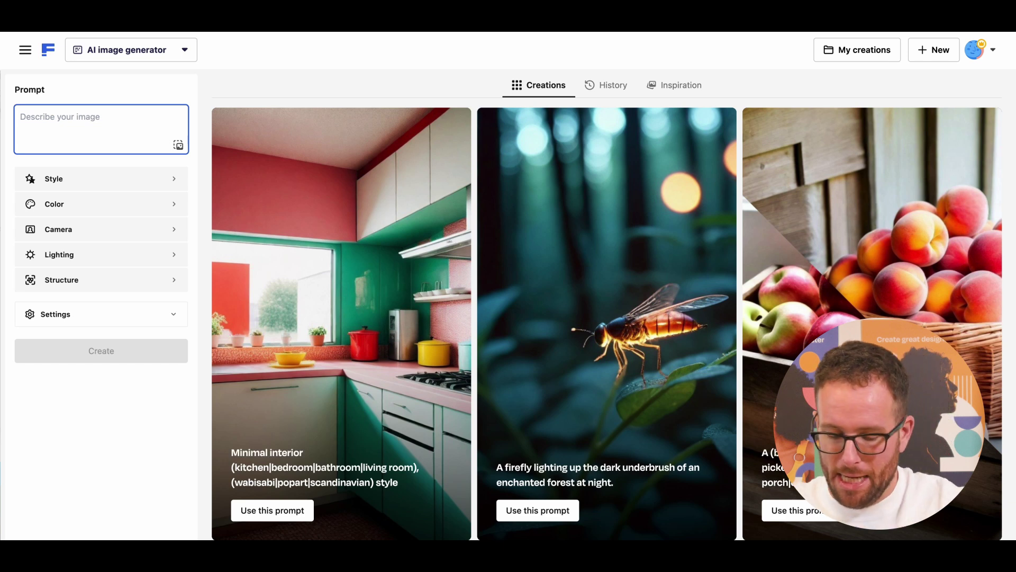
Enter the prompt for a cybernetic samurai in gleaming metallic armour inside a futuristic dojo.
type("Cyber")
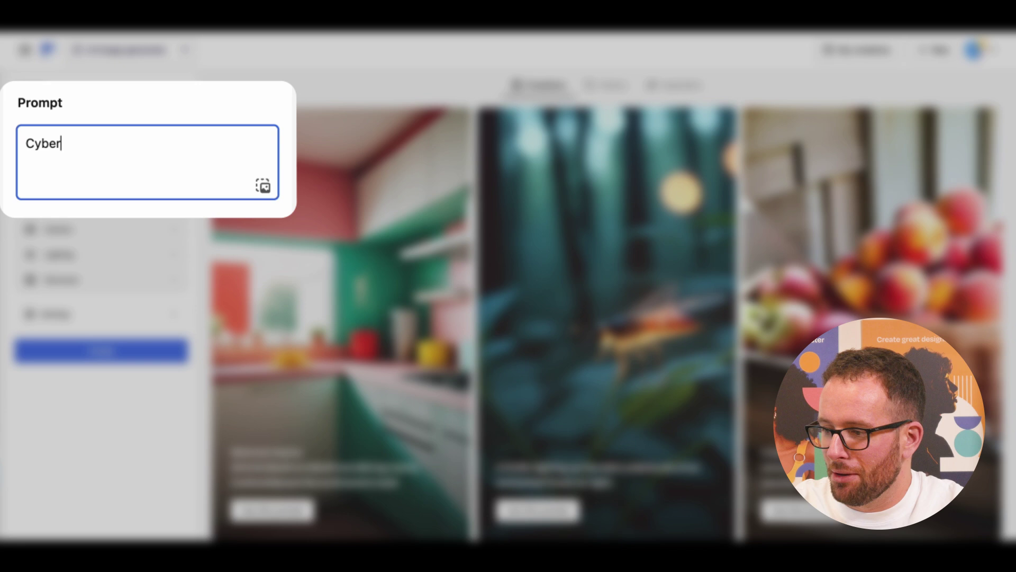
type("netic samurai with gle")
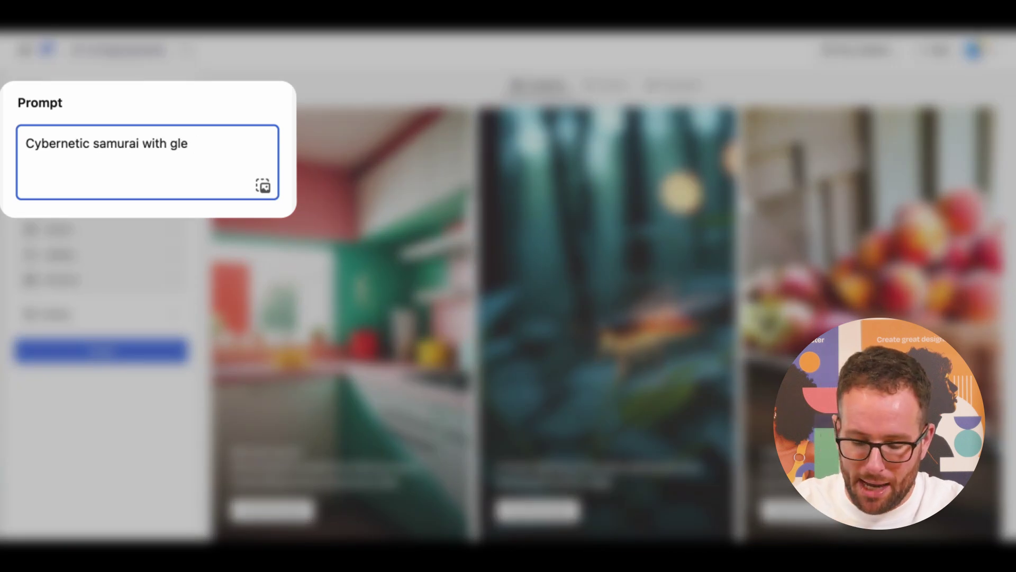
type("aming metallic armor st")
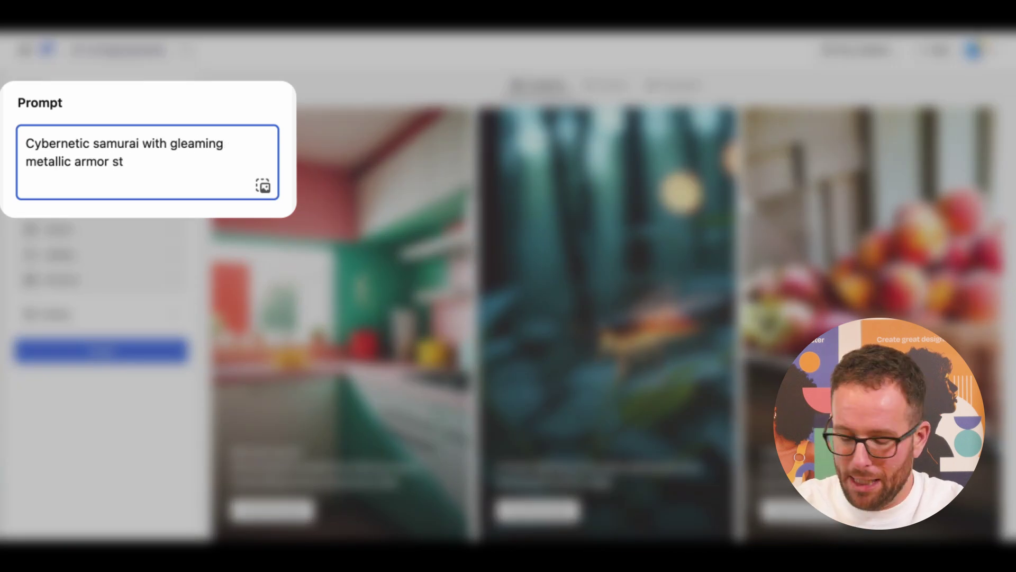
type("anding in a futuristic ")
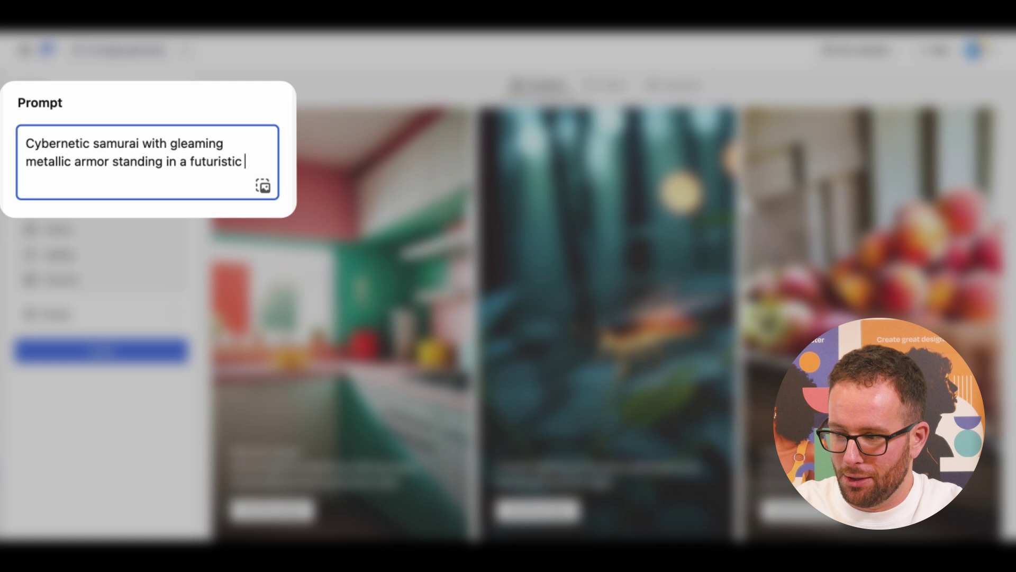
type("dojo, surrounded by hi")
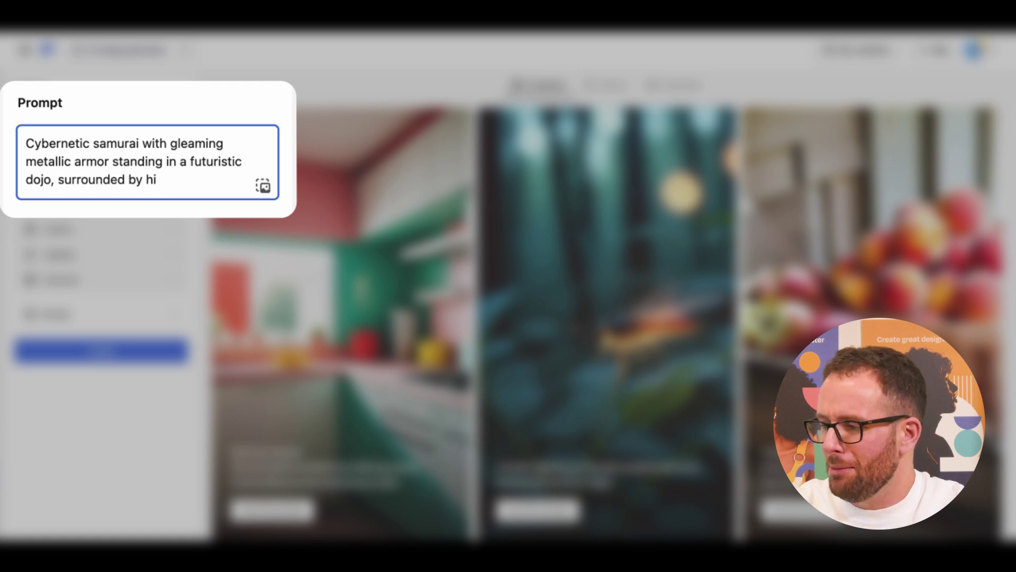
type("gh-tech screens and tra")
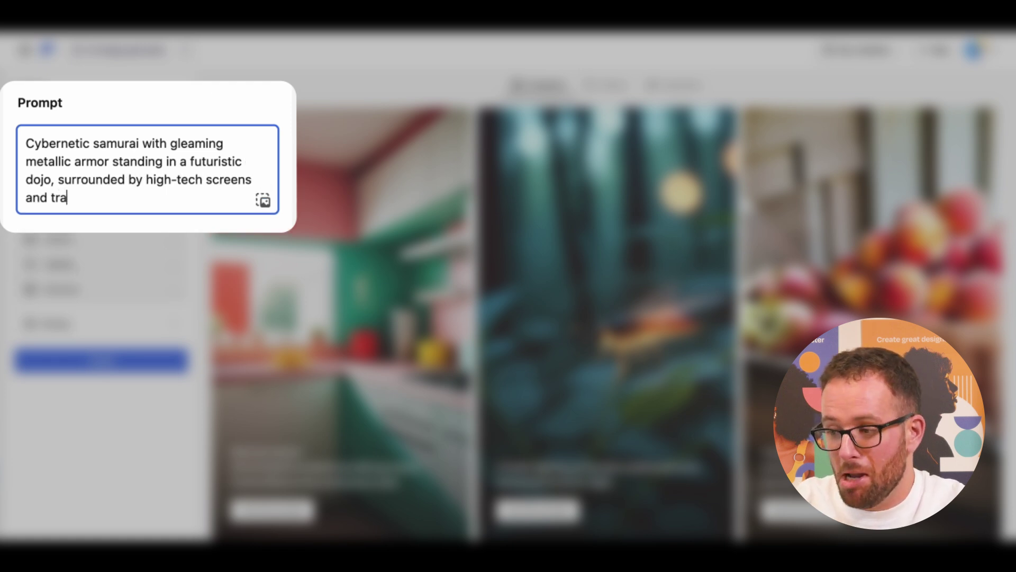
type("ditional Japanese deco")
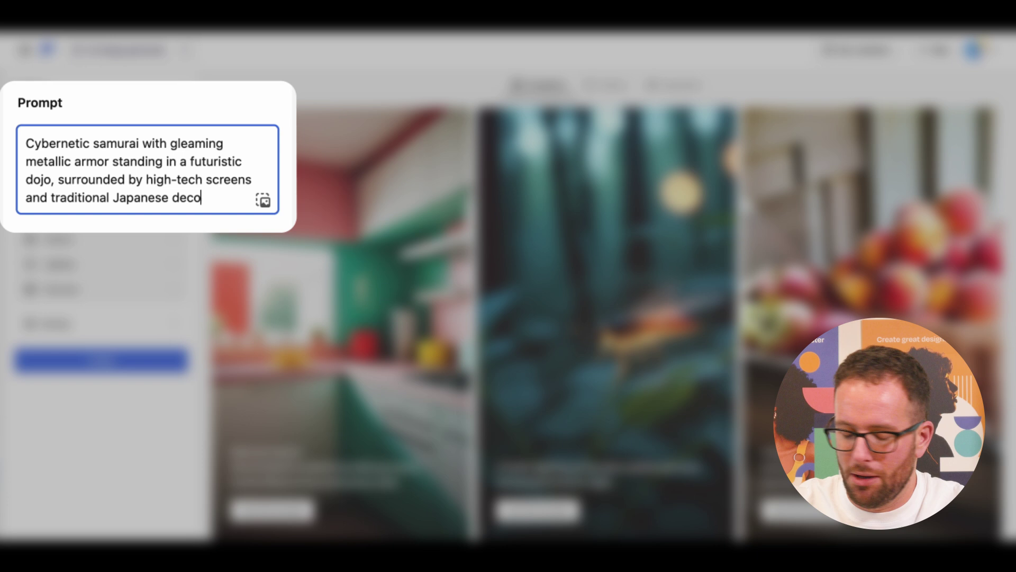
type("r, under vibrant neon lights")
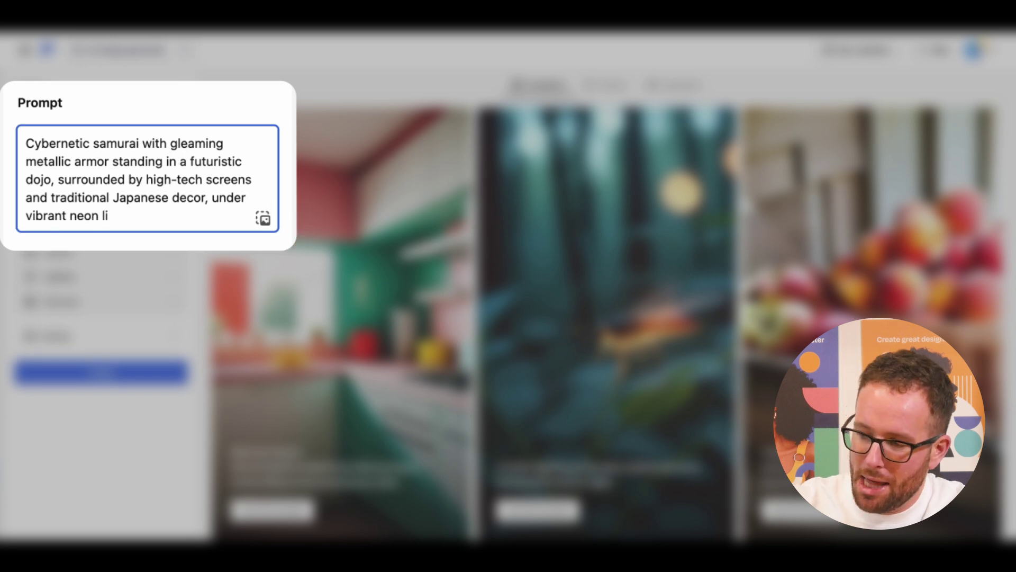
Generate samurai images with the Terracote & Teal colour style and open the third one full size.
left_click(101, 374)
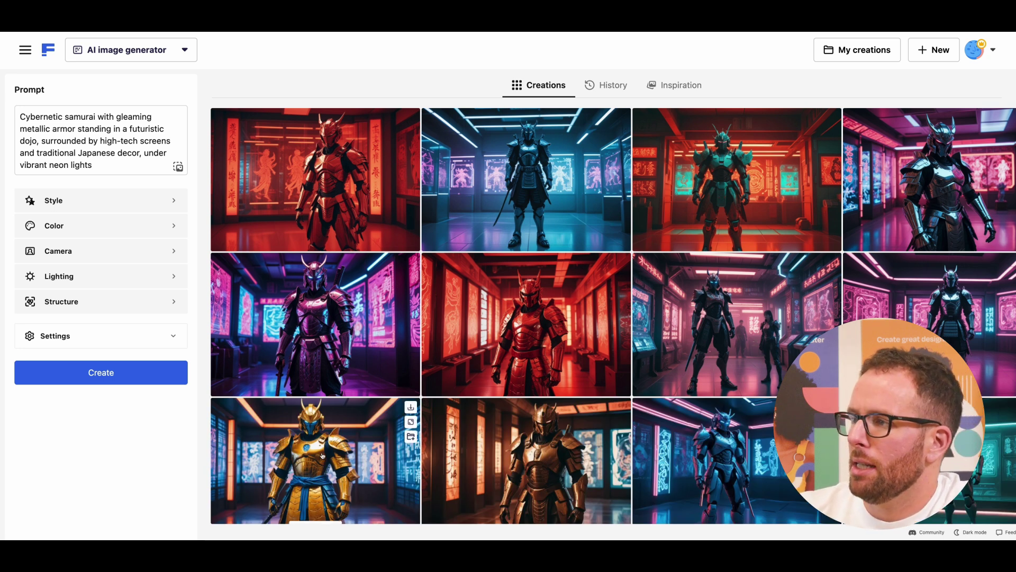
left_click(106, 231)
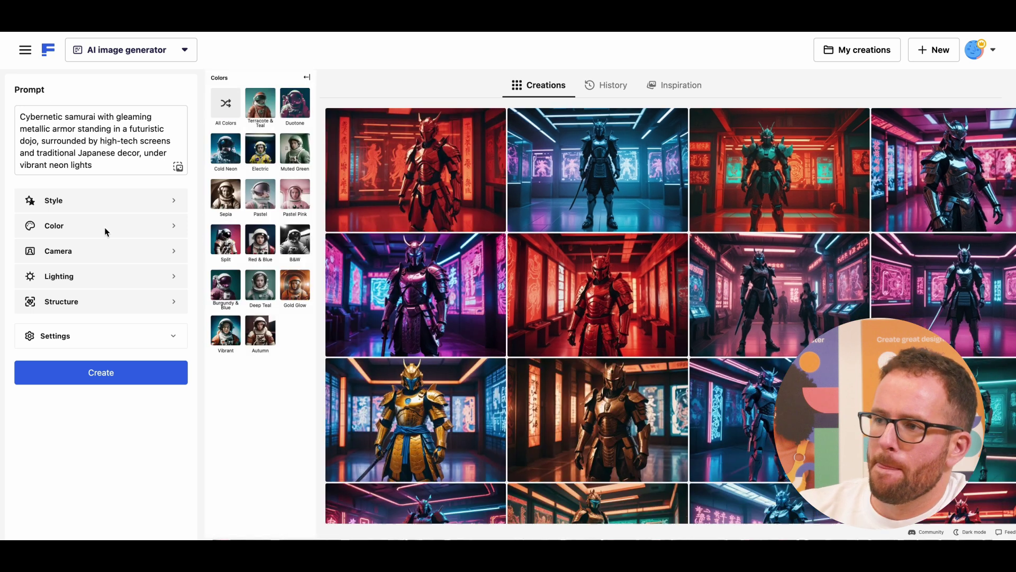
left_click(259, 109)
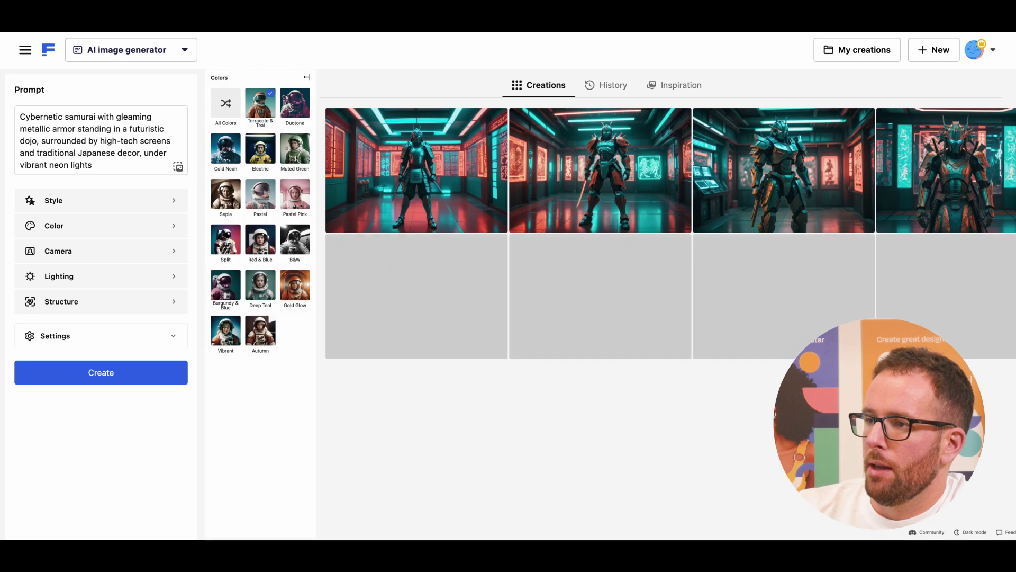
left_click(307, 77)
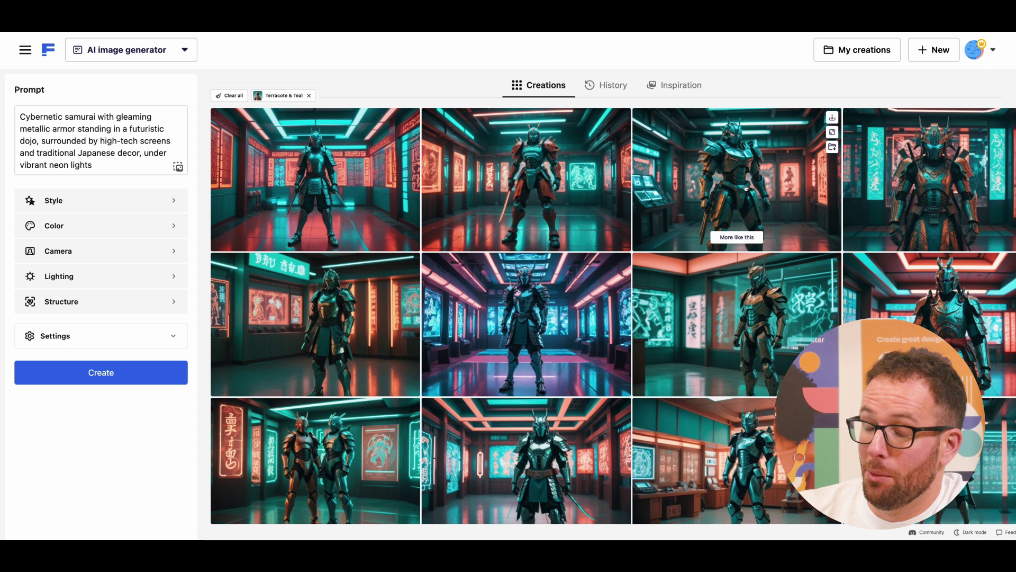
left_click(746, 184)
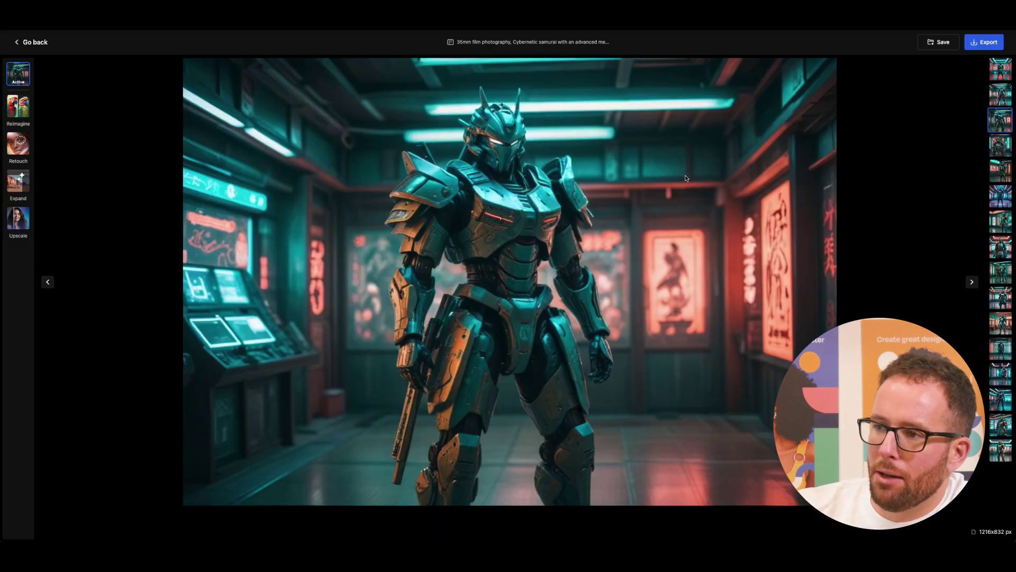
Download the teal samurai image in HD.
left_click(985, 42)
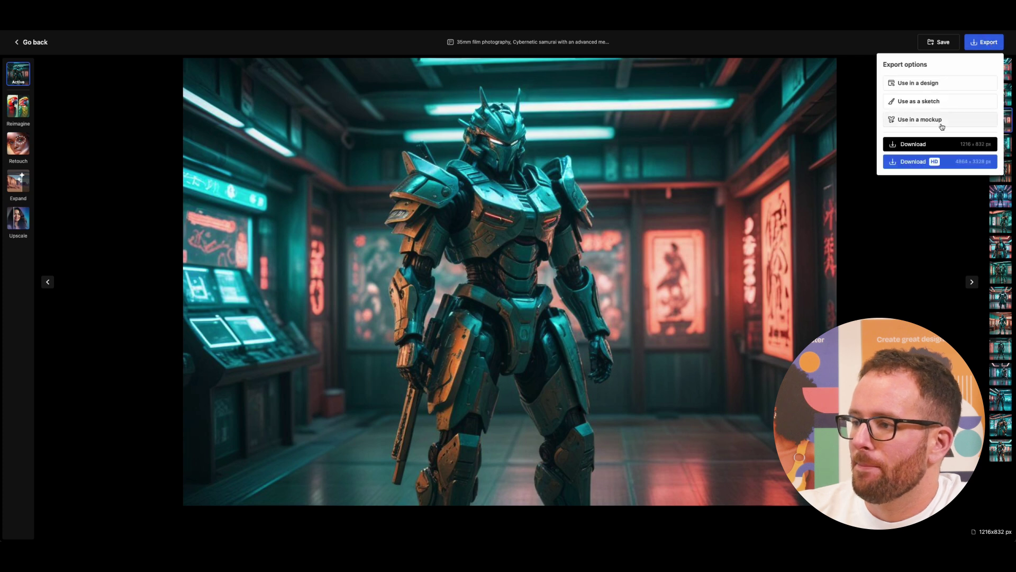
left_click(918, 166)
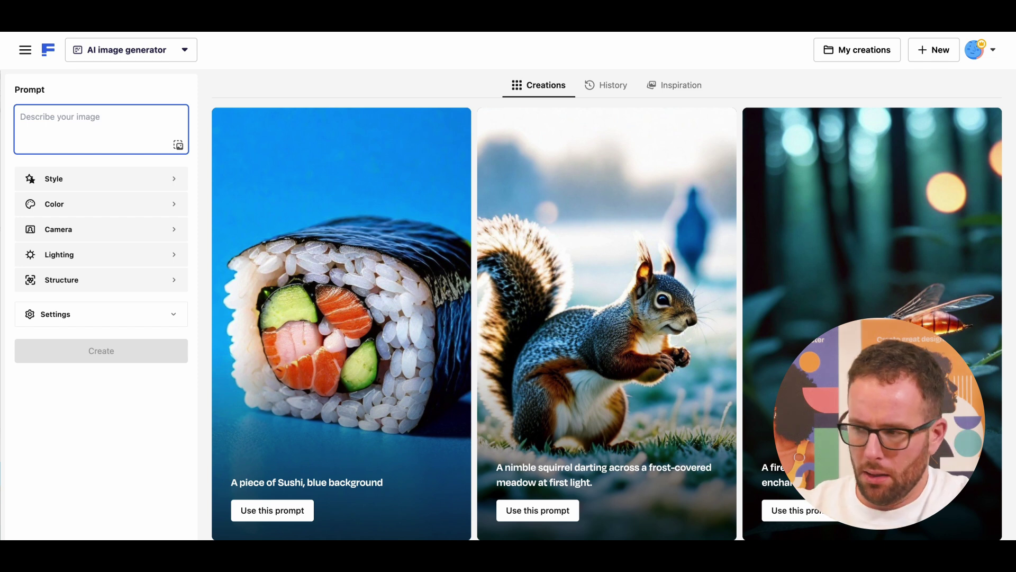
Generate images from 'Modernist concrete sculpture with a reflective facade'.
type("Modernist concrete sculpture wi")
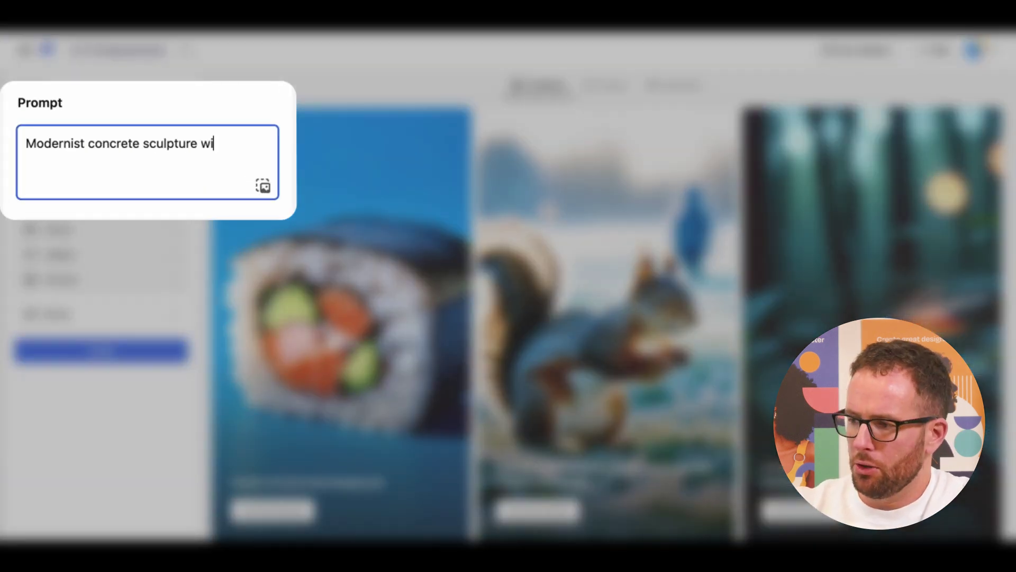
type("th a reflective facade")
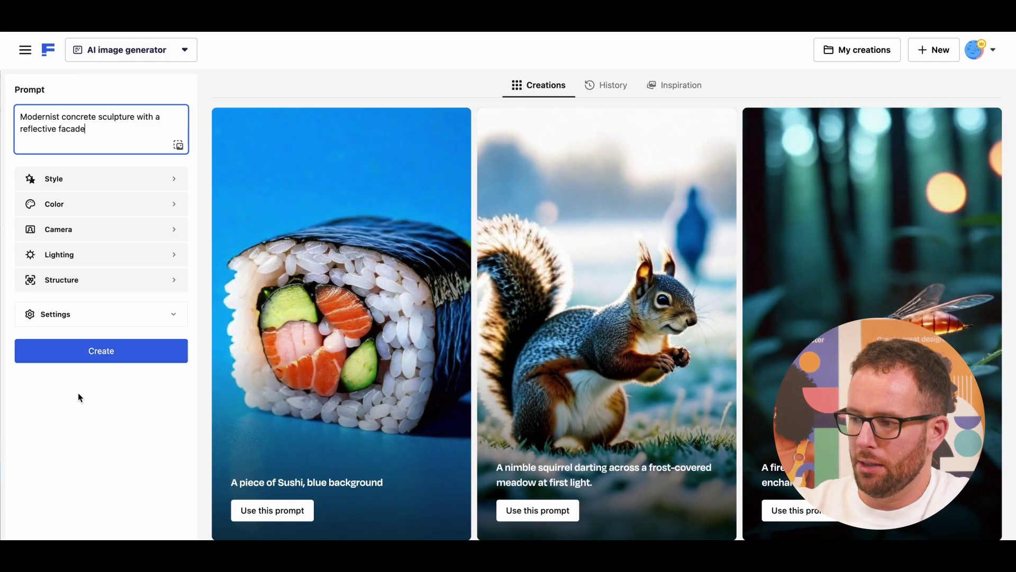
left_click(97, 354)
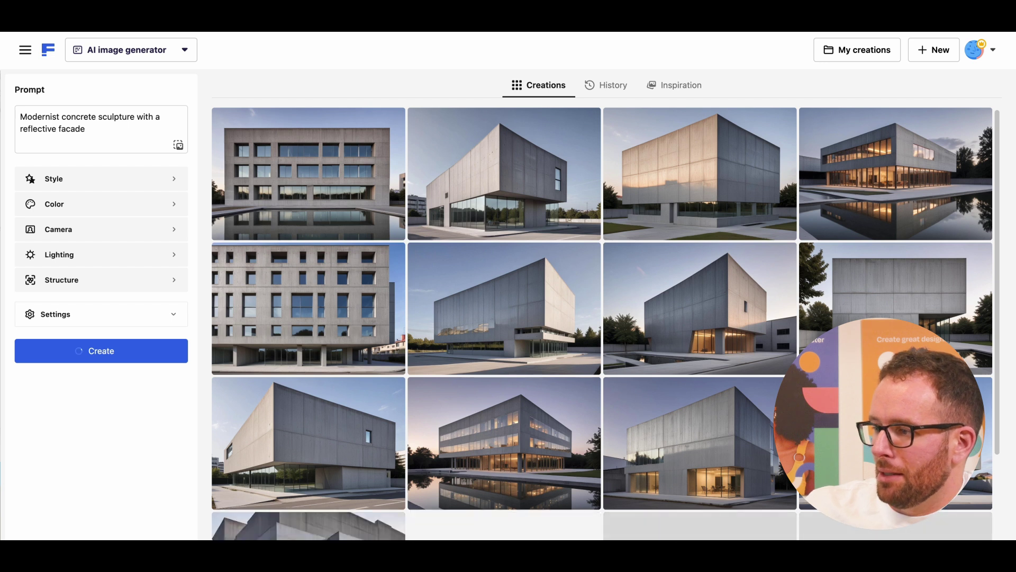
mouse_move(977, 125)
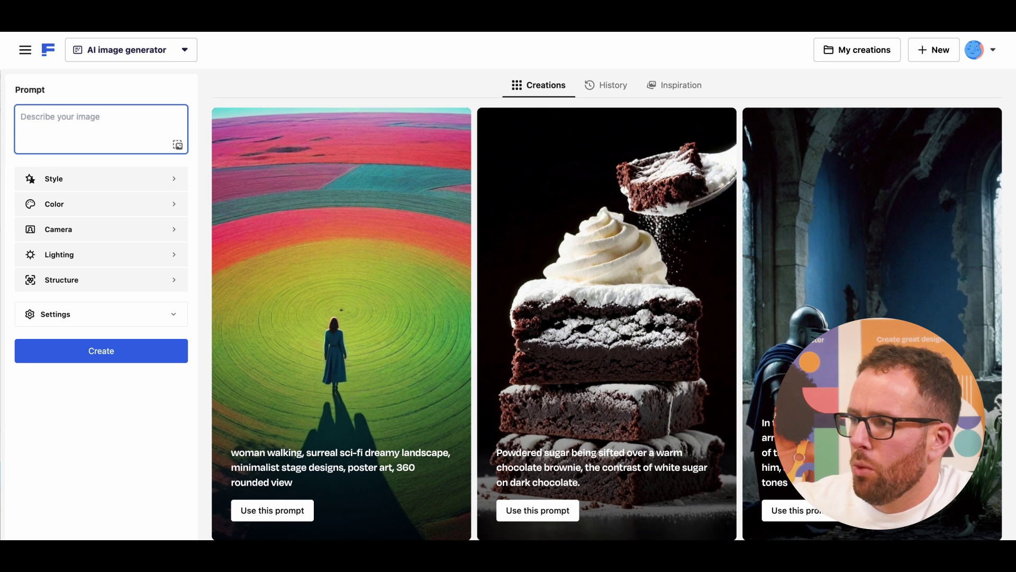
Generate images from 'yellow background, the sandwich suspended in the air and looking delicious'.
type("yellow background,")
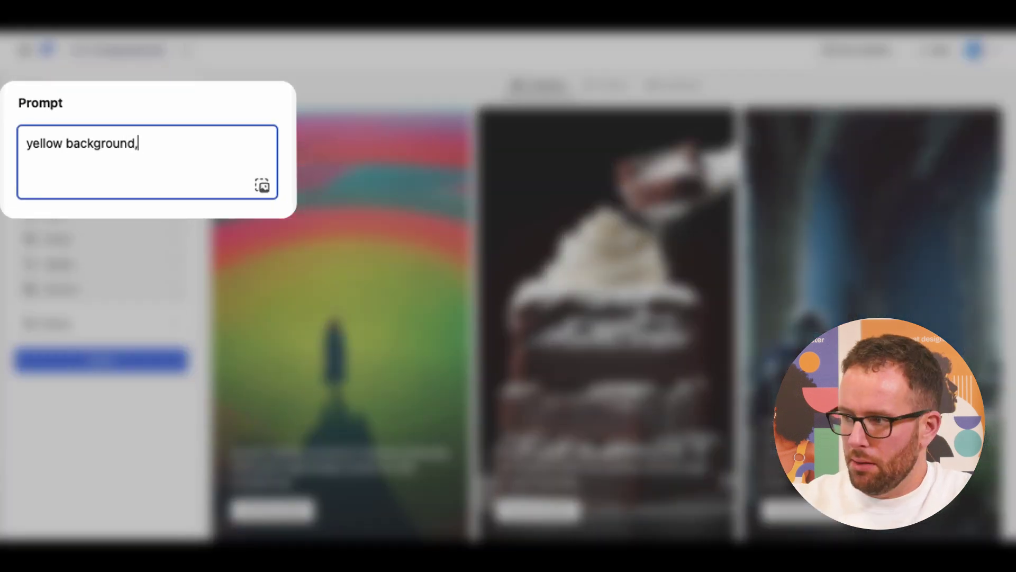
type(" the sandwich suspended")
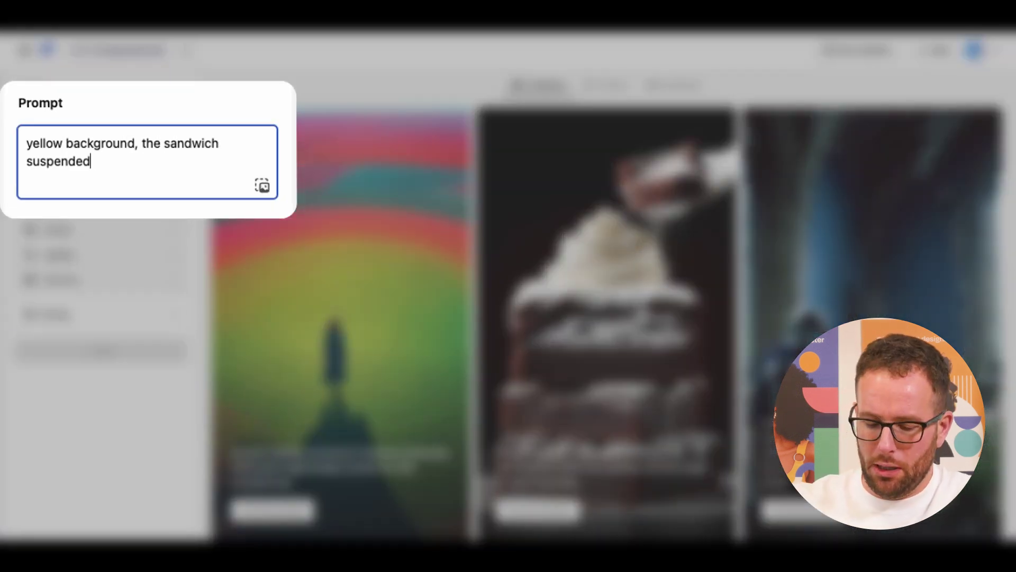
type(" in the air and l")
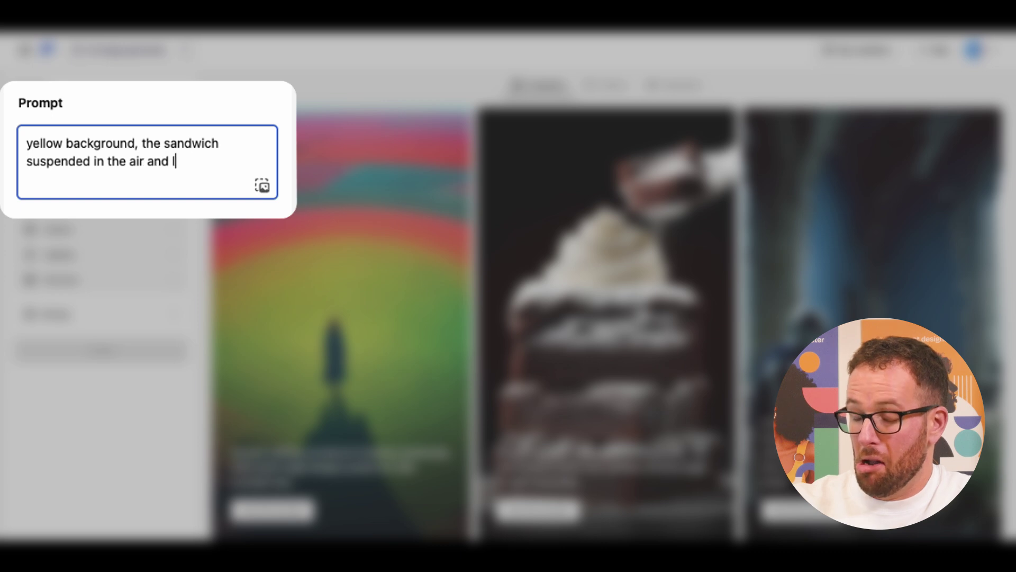
type("ooking delicious")
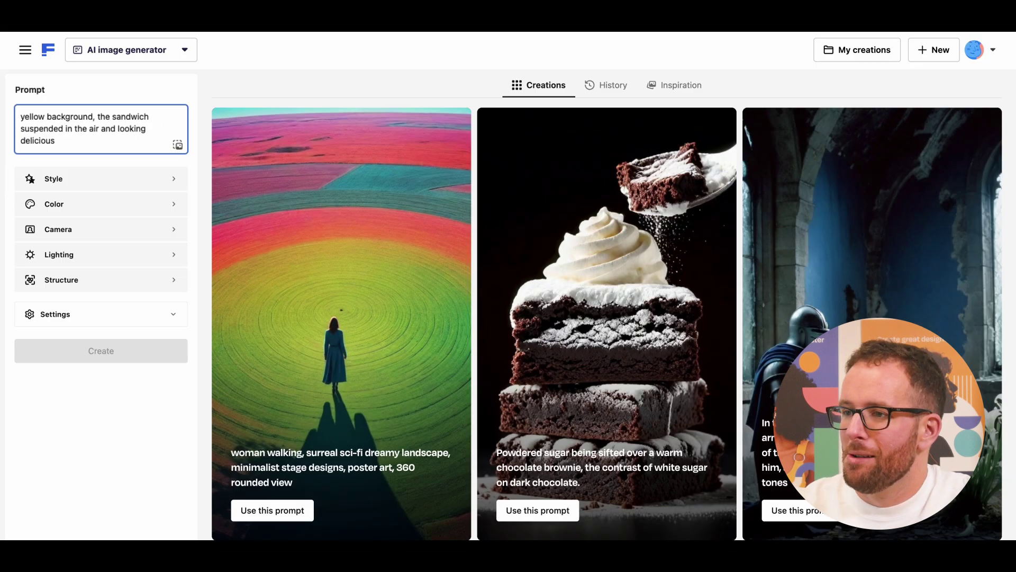
left_click(113, 360)
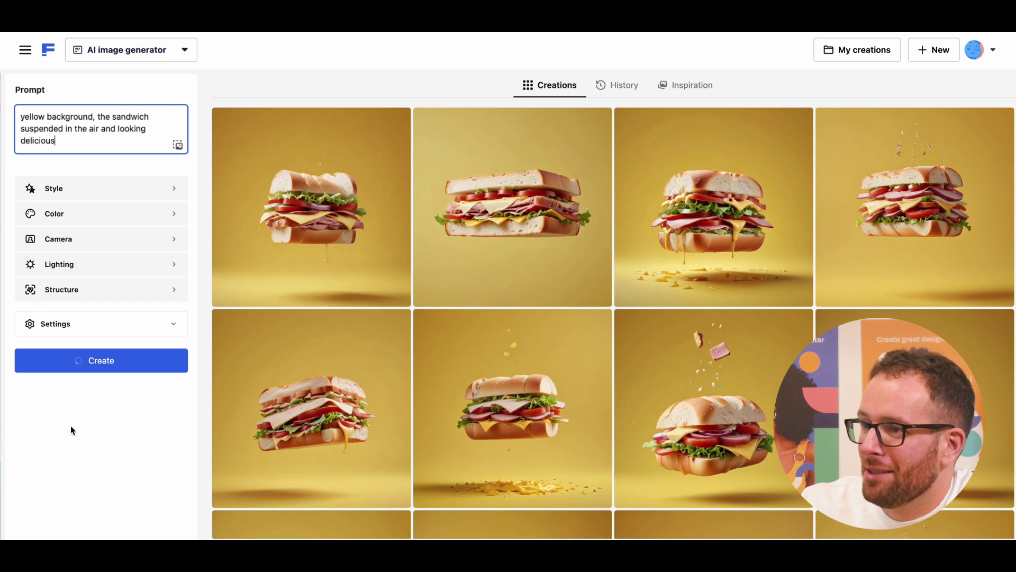
mouse_move(989, 193)
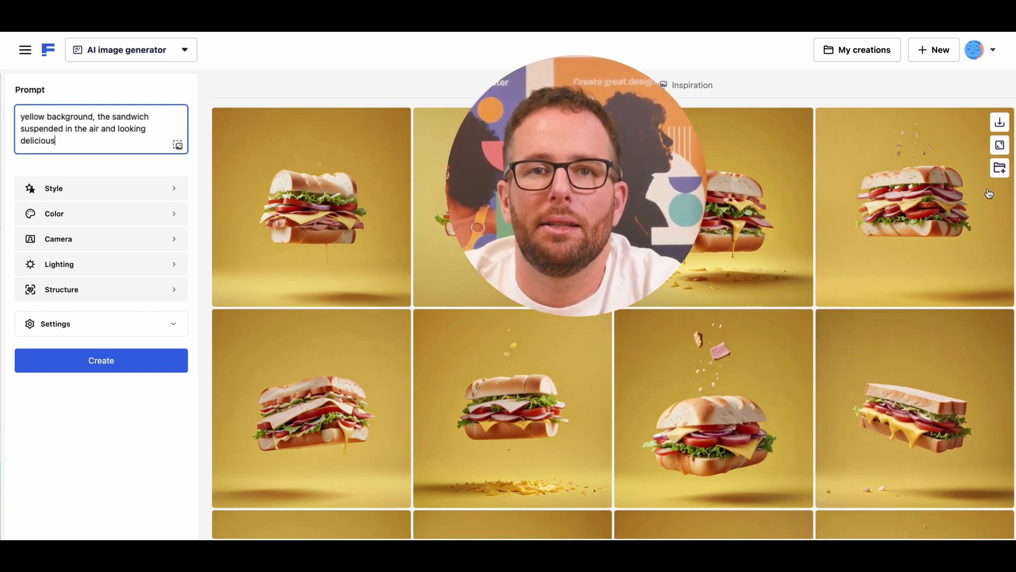